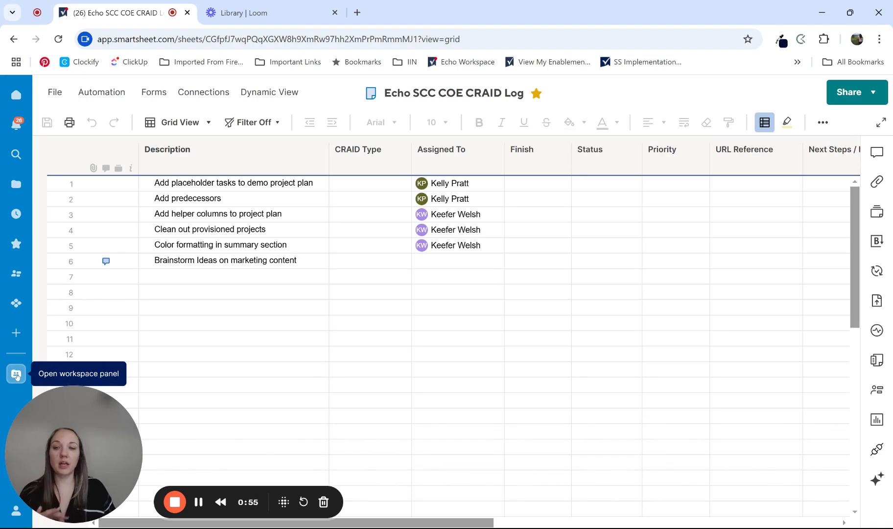
# Step: Display the workspace panel, browse the * Echo - SCC COE workspace contents, and reopen its Echo SCC COE CRAID Log sheet
pyautogui.click(16, 375)
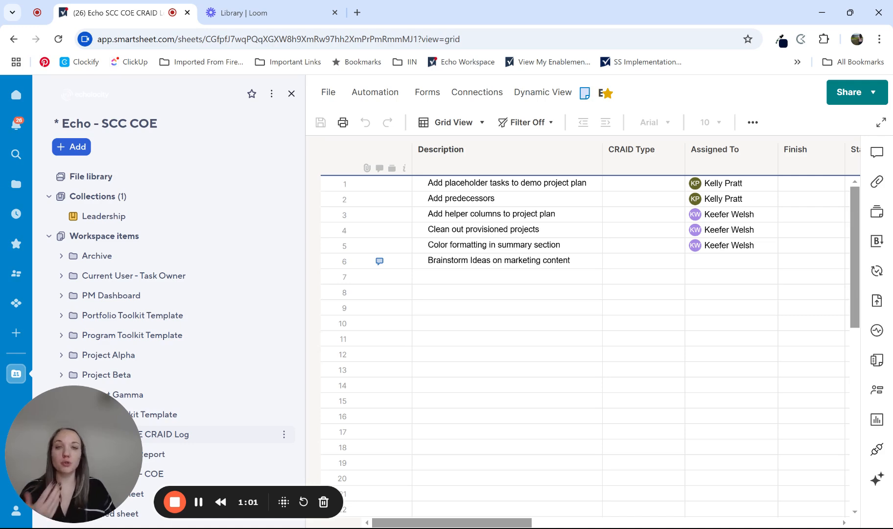
pyautogui.click(16, 184)
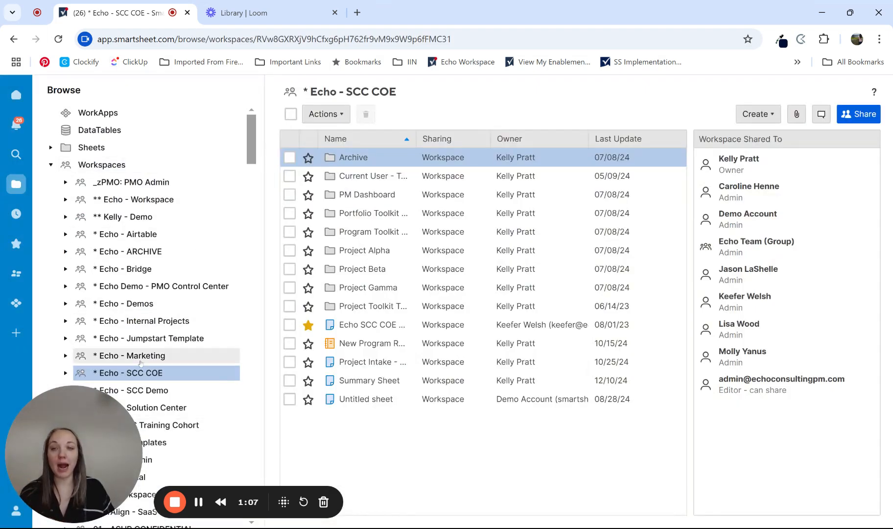
pyautogui.click(384, 325)
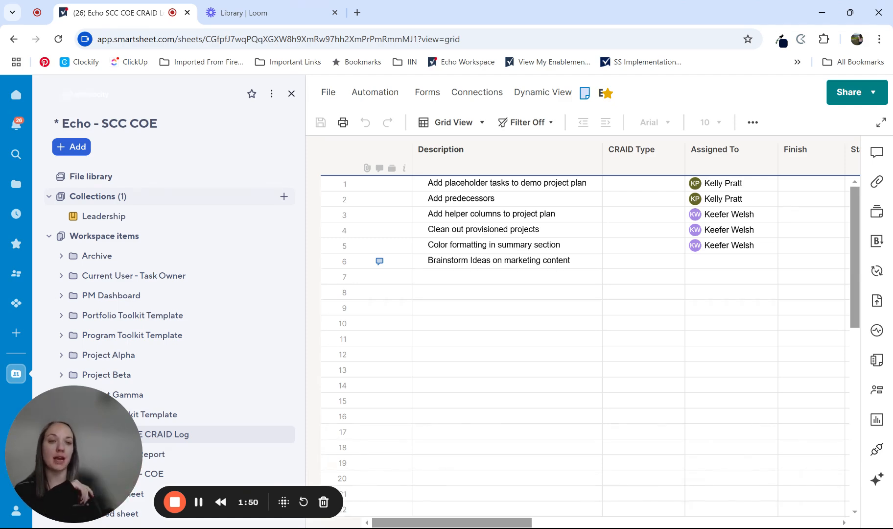
pyautogui.click(736, 230)
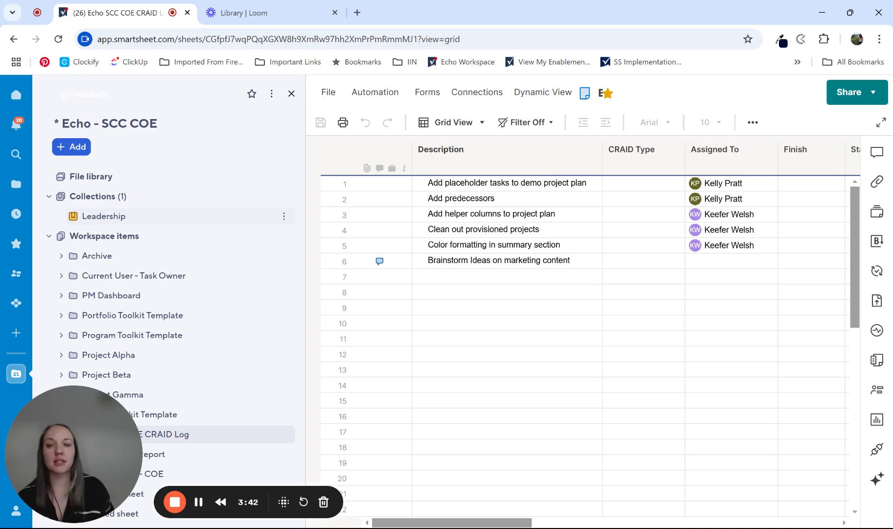
pyautogui.click(131, 219)
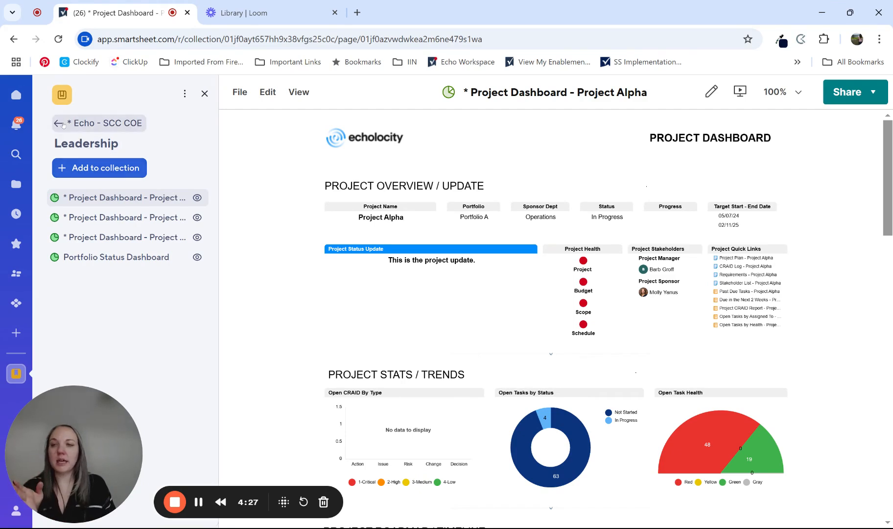
pyautogui.click(108, 173)
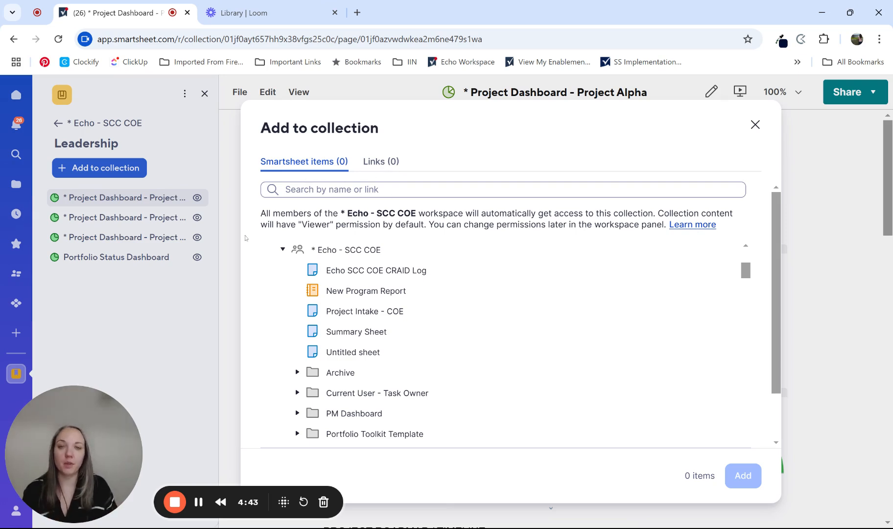
pyautogui.click(370, 166)
pyautogui.click(319, 244)
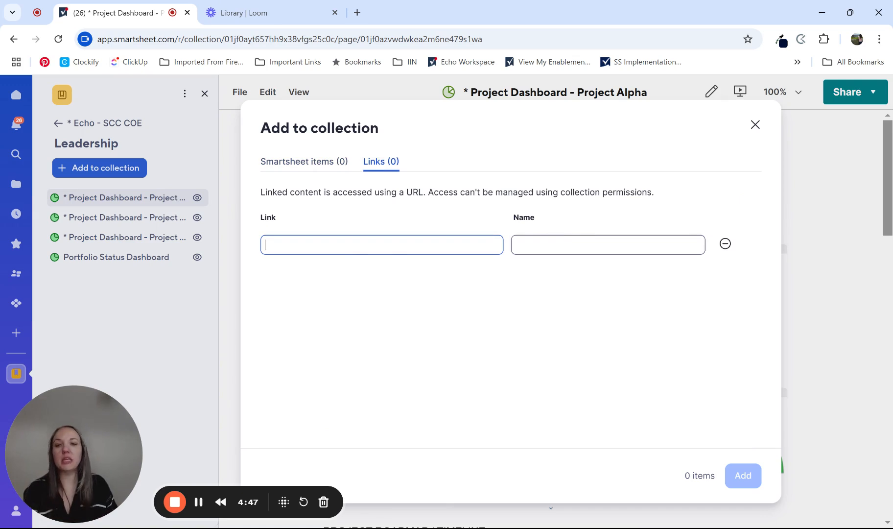
pyautogui.press('Tab')
pyautogui.click(419, 240)
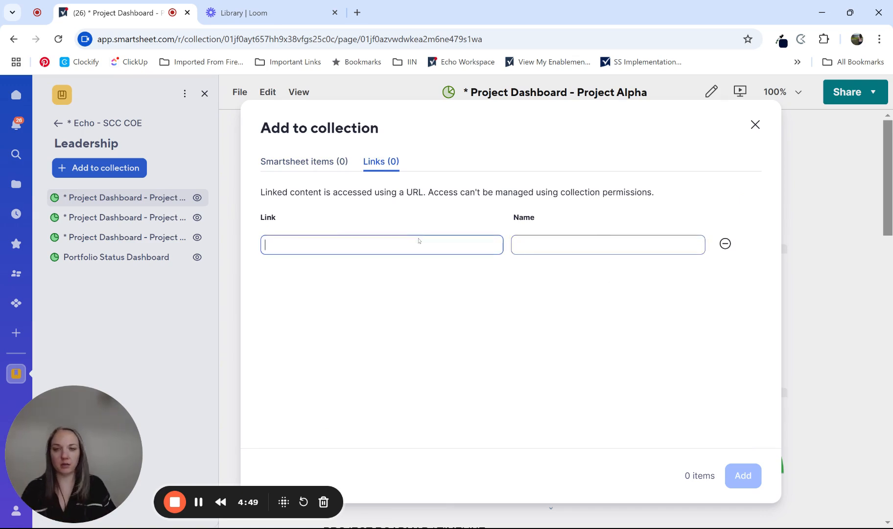
pyautogui.write('www.ech9')
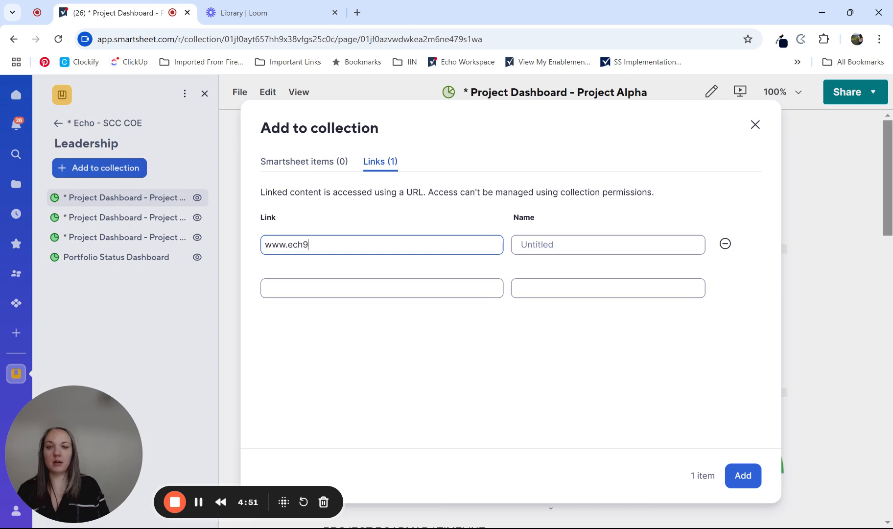
pyautogui.press('BackSpace')
pyautogui.write('olocity.com')
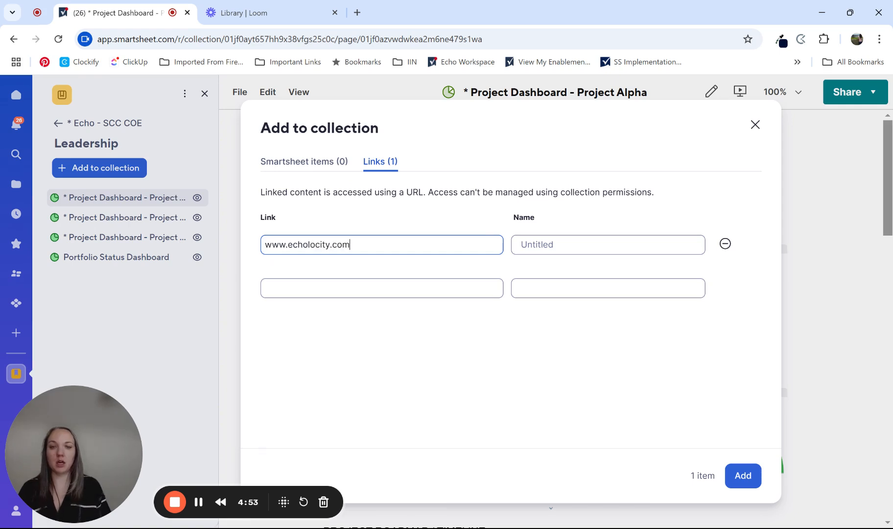
pyautogui.press('Tab')
pyautogui.write('Echolocity')
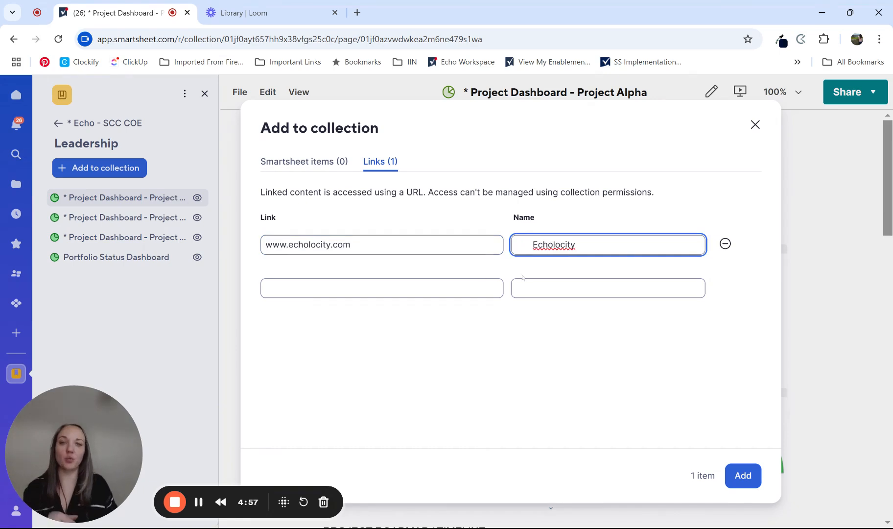
pyautogui.click(749, 479)
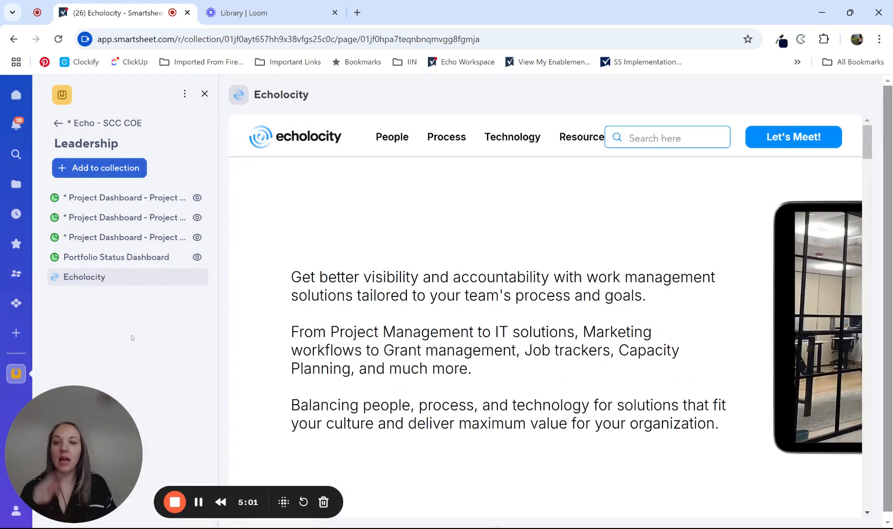
# Step: Check the collection permissions of the first project dashboard and return to the * Echo - SCC COE workspace
pyautogui.click(198, 197)
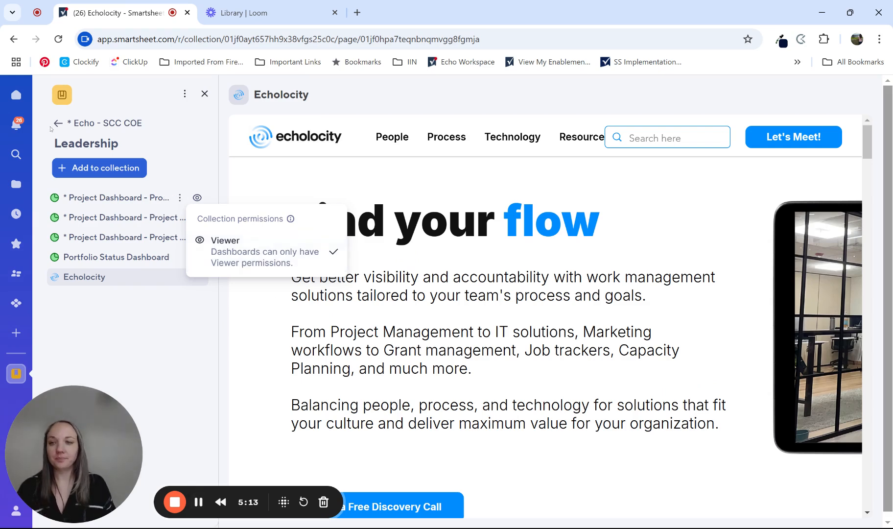
pyautogui.click(160, 123)
pyautogui.click(57, 123)
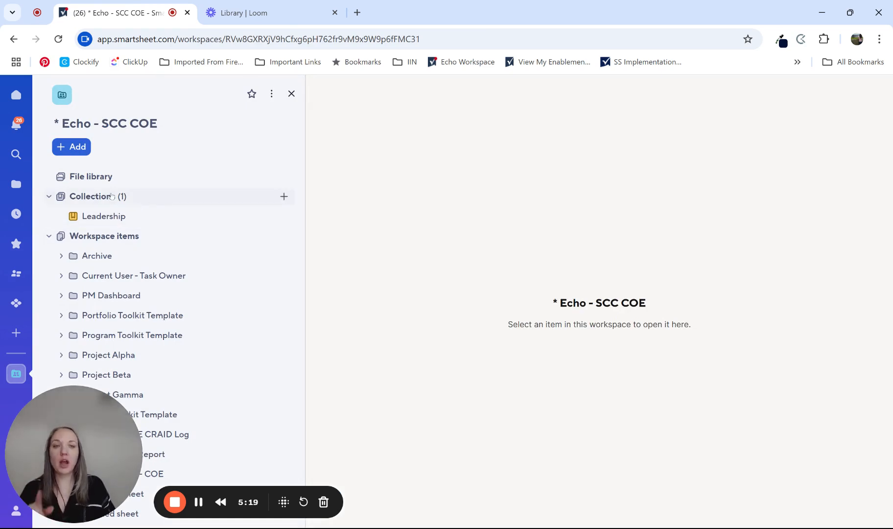
# Step: Create a new collection in the * Echo - SCC COE workspace and name it Project Team Members
pyautogui.click(284, 196)
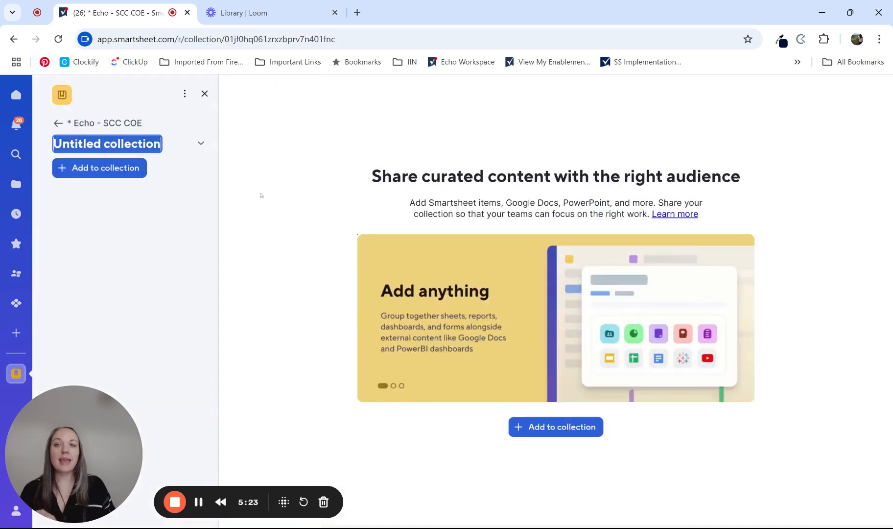
pyautogui.click(200, 143)
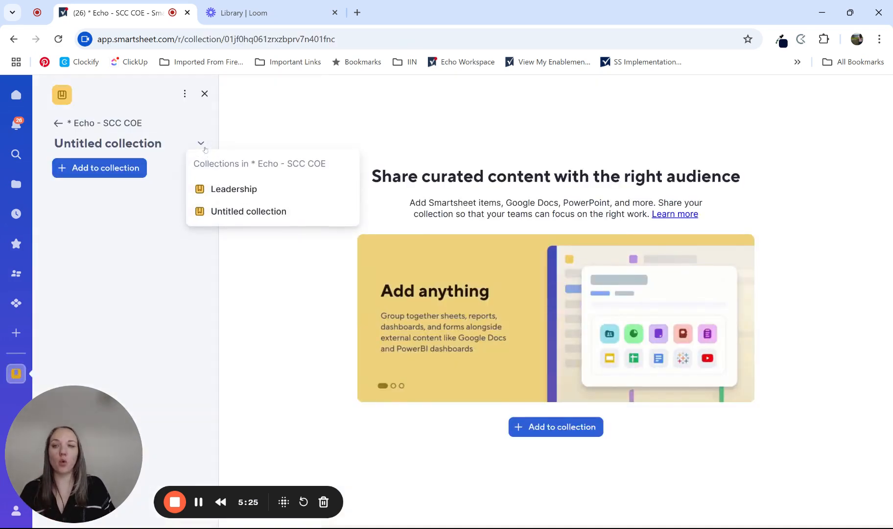
pyautogui.click(100, 144)
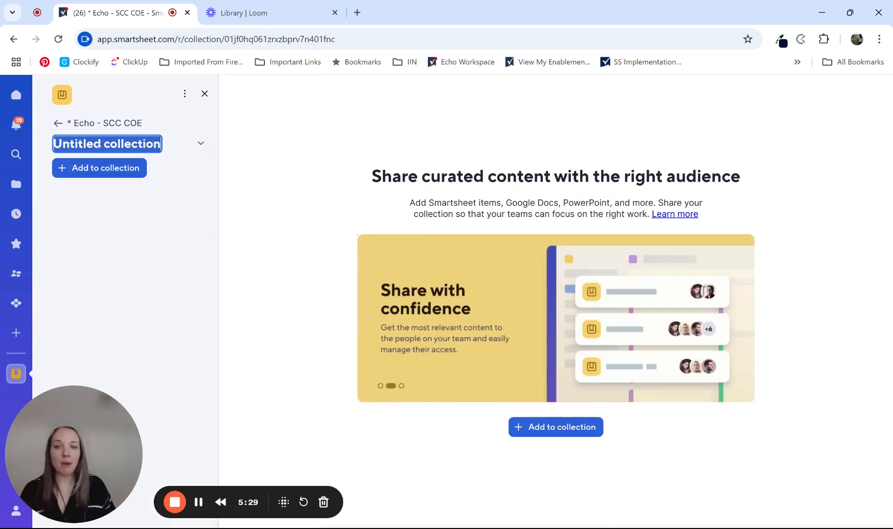
pyautogui.write('Project Team')
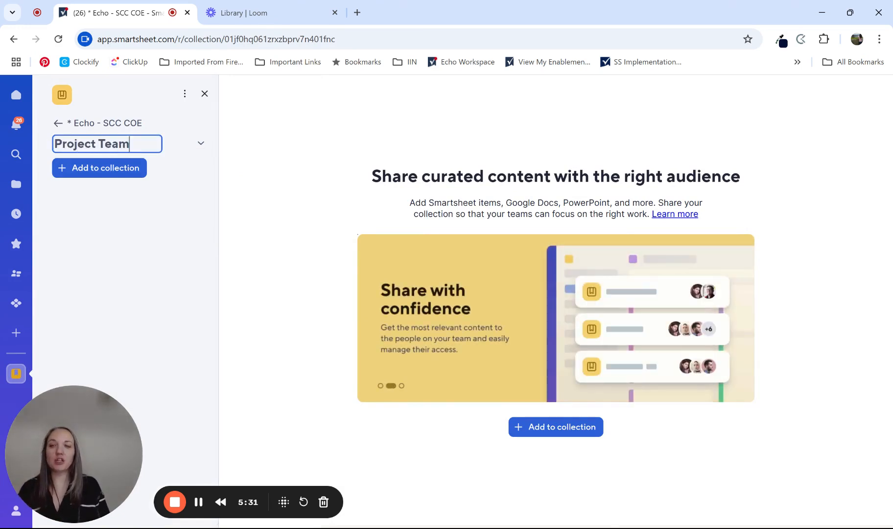
pyautogui.write(' Members')
pyautogui.click(151, 216)
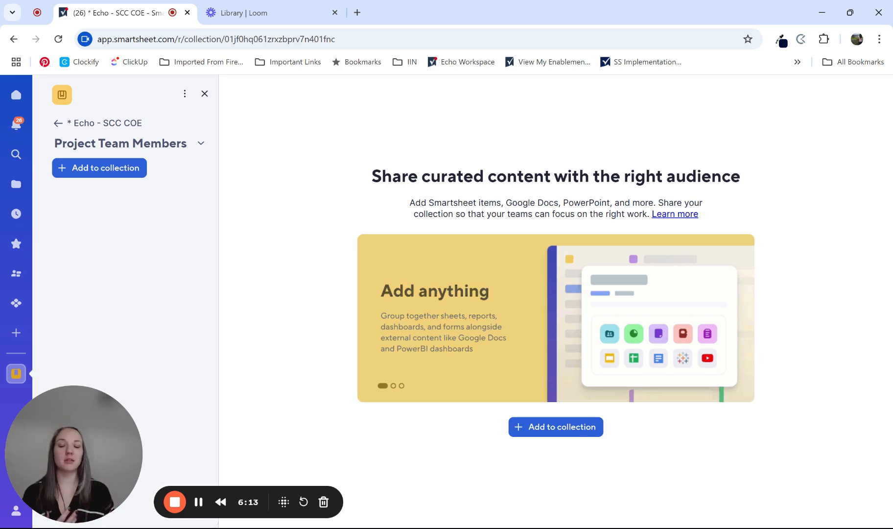
# Step: Start adding Smartsheet items to the Project Team Members collection, selecting Project Alpha's CRAID Log and Project Plan sheets
pyautogui.click(75, 168)
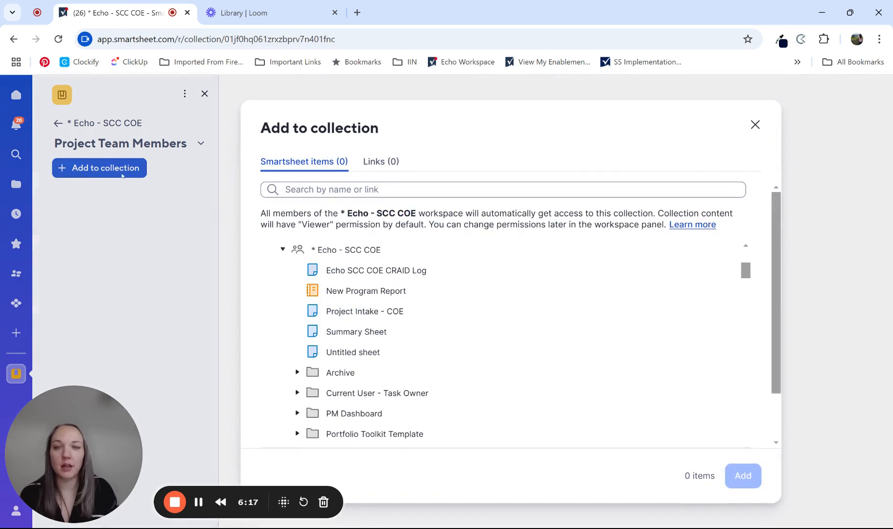
pyautogui.scroll(-5, 304, 276)
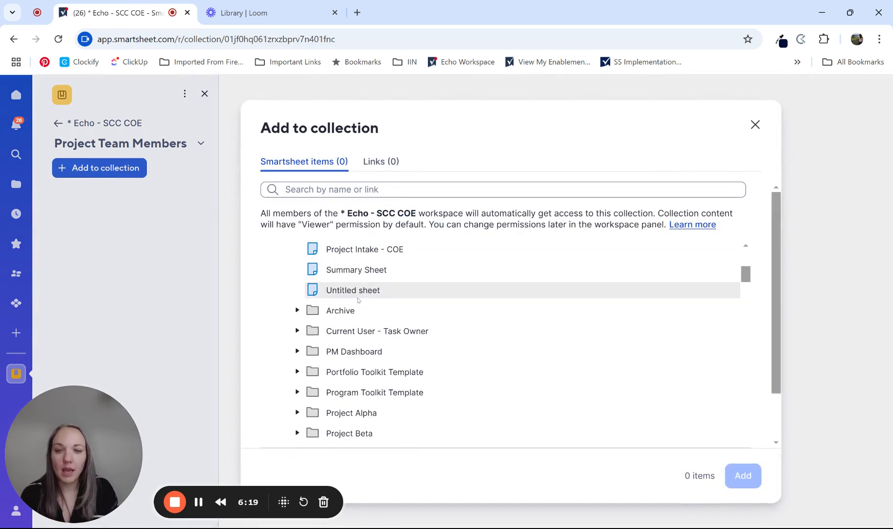
pyautogui.scroll(-3, 300, 345)
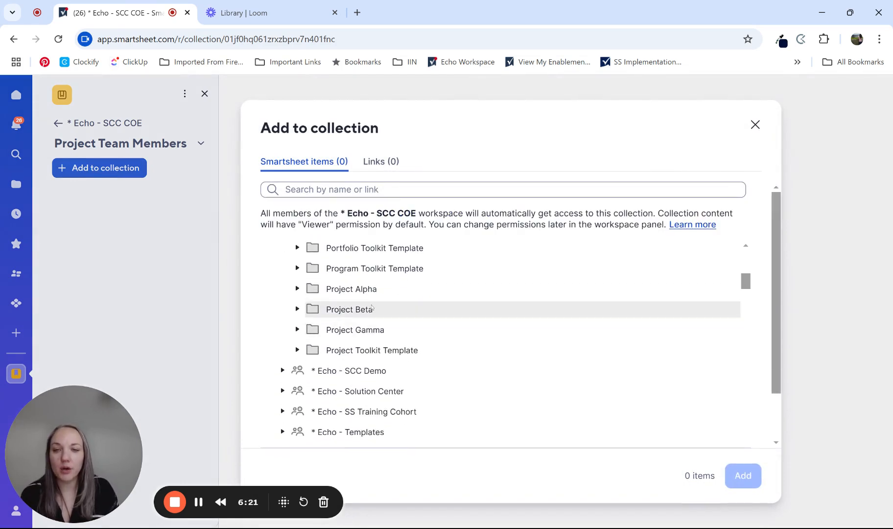
pyautogui.click(297, 289)
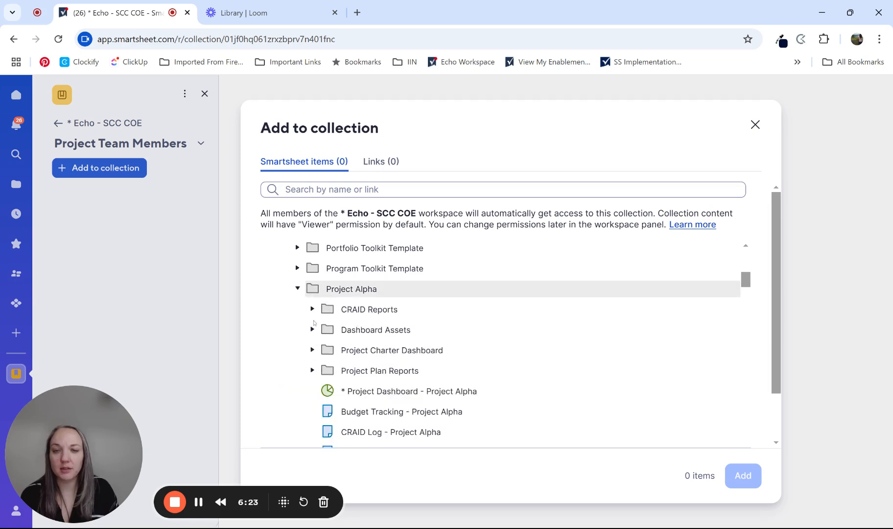
pyautogui.scroll(-3, 337, 329)
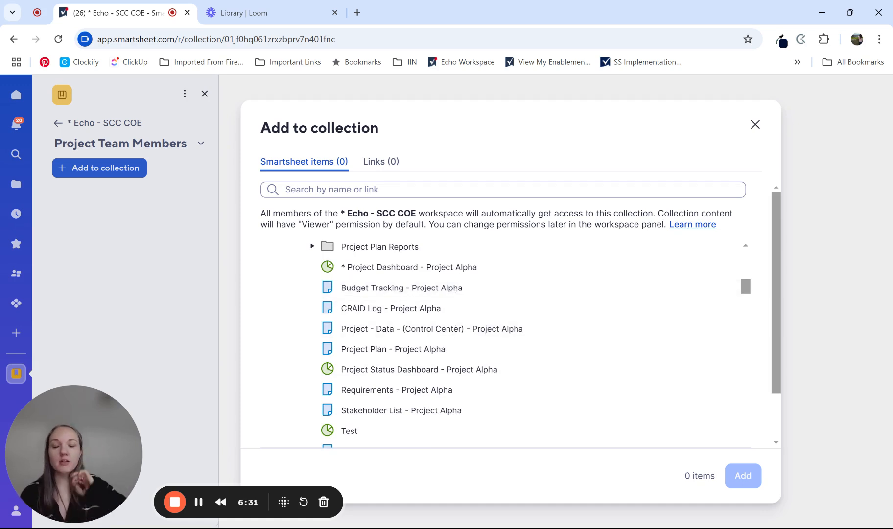
pyautogui.click(459, 307)
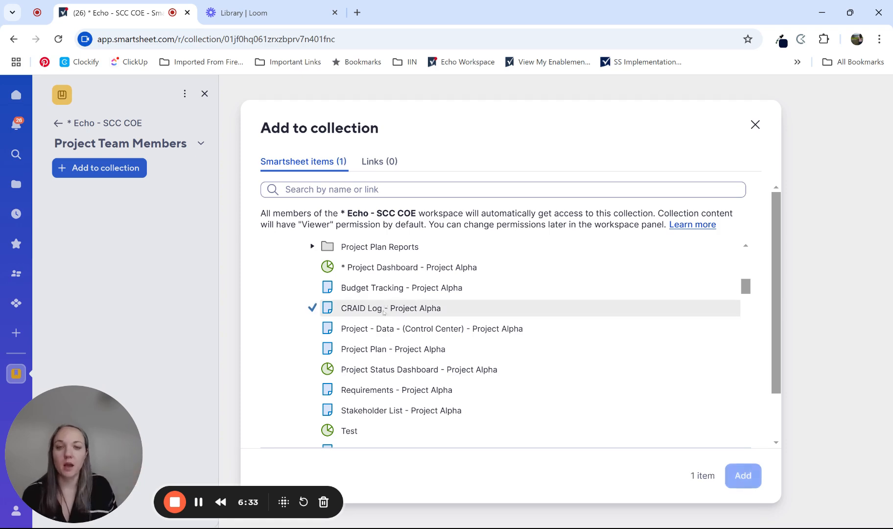
pyautogui.scroll(-1, 441, 367)
pyautogui.click(440, 313)
# Step: Select the CRAID Log and Project Plan sheets from the Project Beta folder as well
pyautogui.scroll(-2, 342, 338)
pyautogui.click(297, 348)
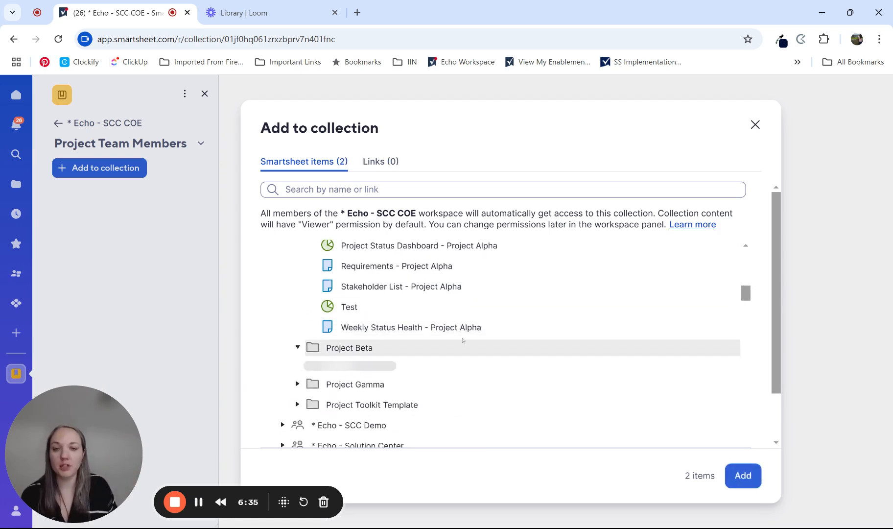
pyautogui.scroll(-2, 431, 343)
pyautogui.click(433, 375)
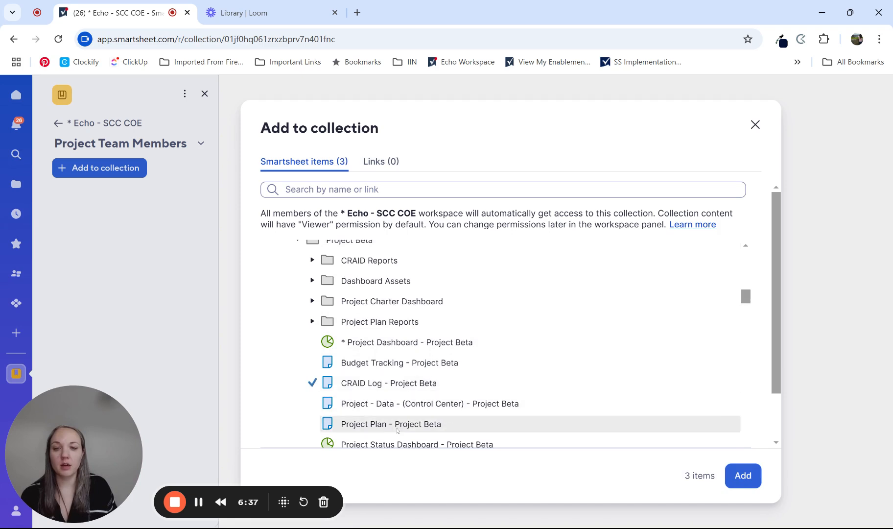
pyautogui.click(430, 424)
# Step: Include the CRAID Log and Project Plan sheets from the Project Gamma folder in the selection
pyautogui.scroll(-3, 426, 416)
pyautogui.click(297, 341)
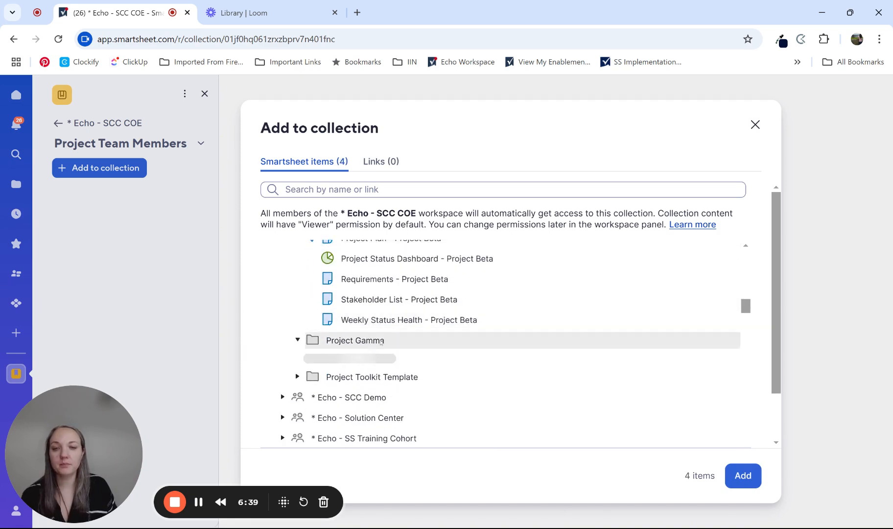
pyautogui.scroll(-5, 386, 316)
pyautogui.click(387, 297)
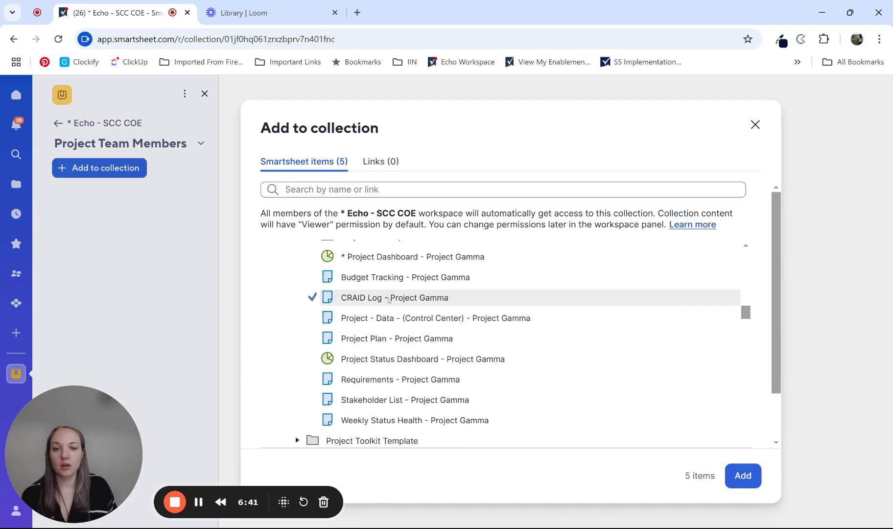
pyautogui.click(387, 338)
# Step: Look through the tree of workspaces and folders for further items to add to the collection
pyautogui.scroll(-4, 386, 338)
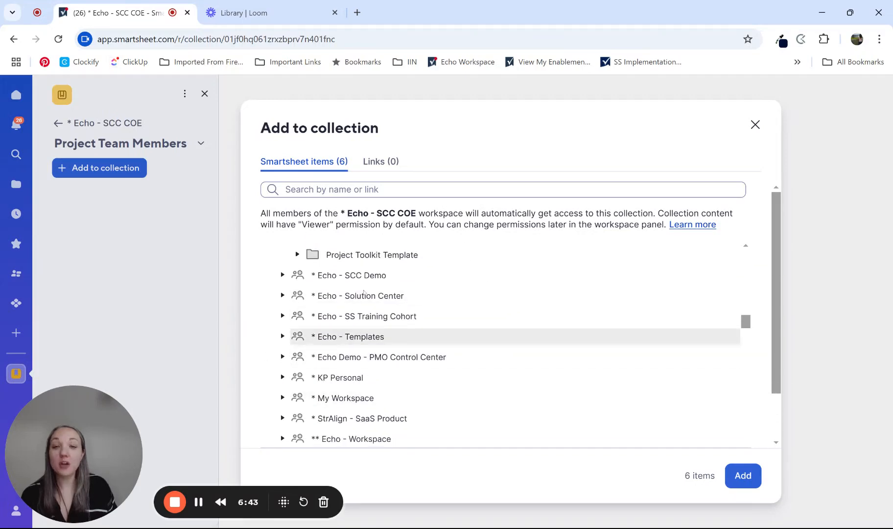
pyautogui.scroll(10, 308, 361)
pyautogui.scroll(10, 308, 361)
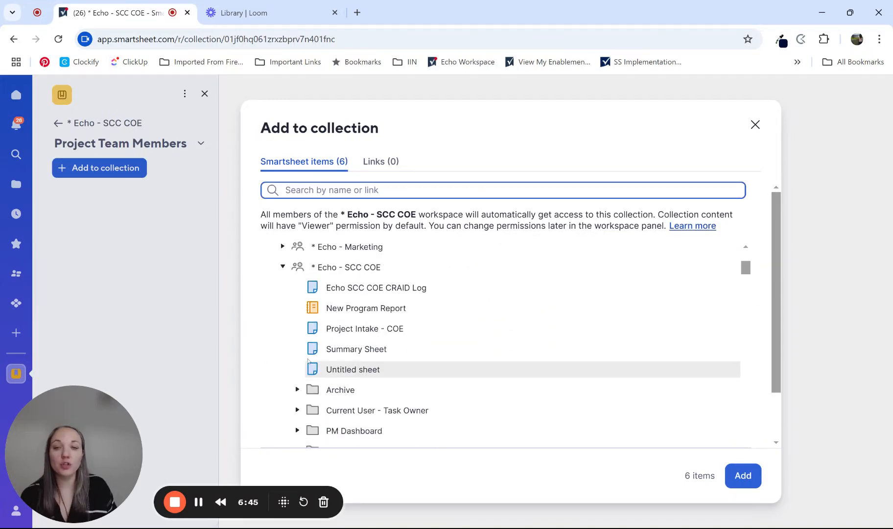
pyautogui.scroll(-2, 305, 372)
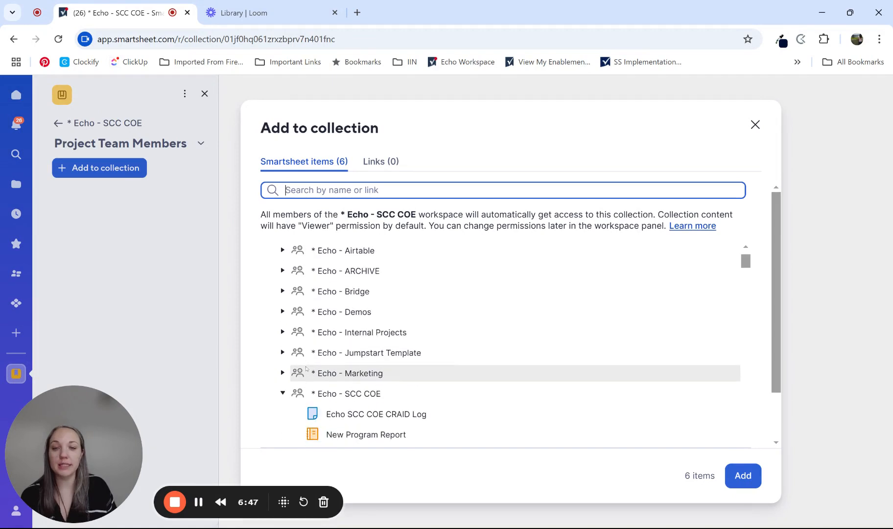
pyautogui.scroll(2, 305, 370)
pyautogui.scroll(-4, 306, 368)
pyautogui.scroll(-12, 306, 368)
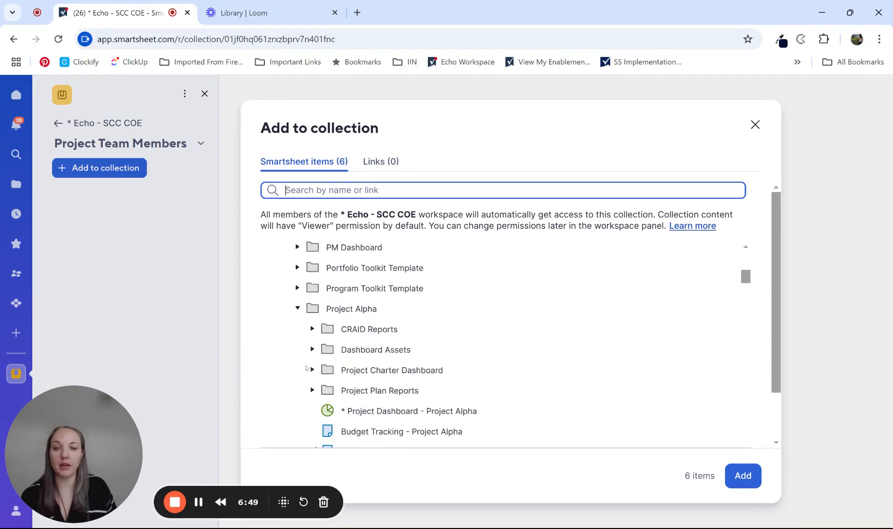
pyautogui.scroll(-12, 305, 369)
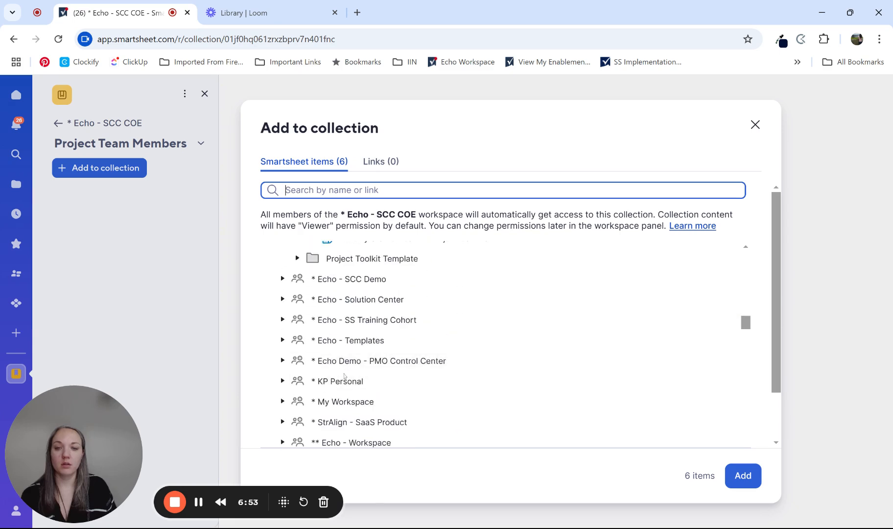
# Step: Select the [Client 1] Smartsheet Implementation Plan and Client 1 - CRAID Log sheets from the Client 1 folder of the personal Demo workspace
pyautogui.scroll(-2, 383, 347)
pyautogui.scroll(-2, 384, 347)
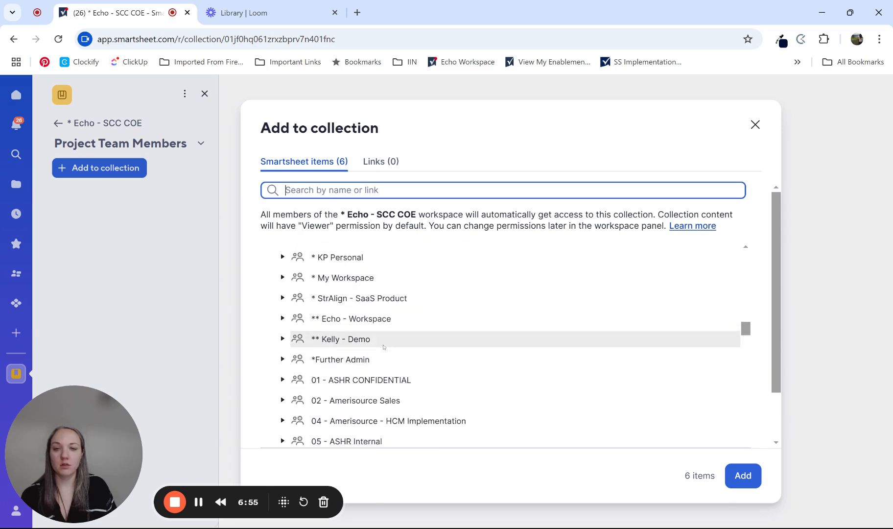
pyautogui.click(283, 337)
pyautogui.scroll(-1, 353, 378)
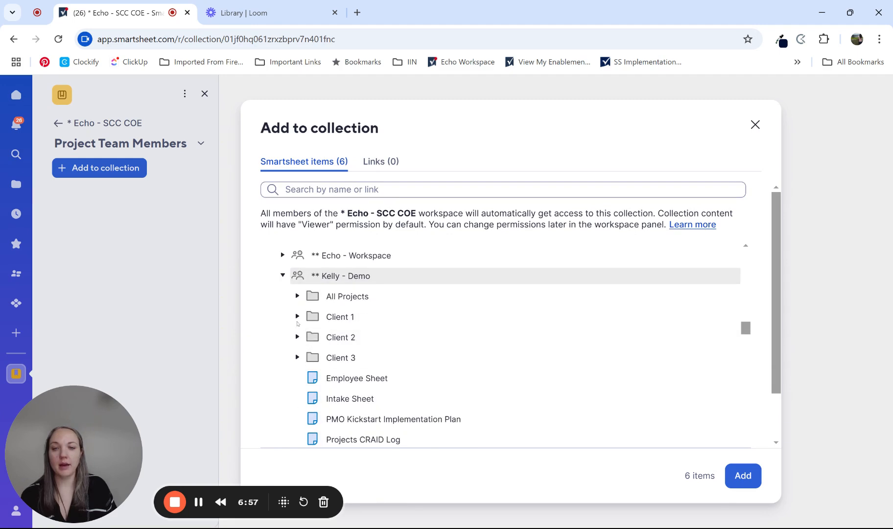
pyautogui.click(382, 316)
pyautogui.scroll(-1, 388, 327)
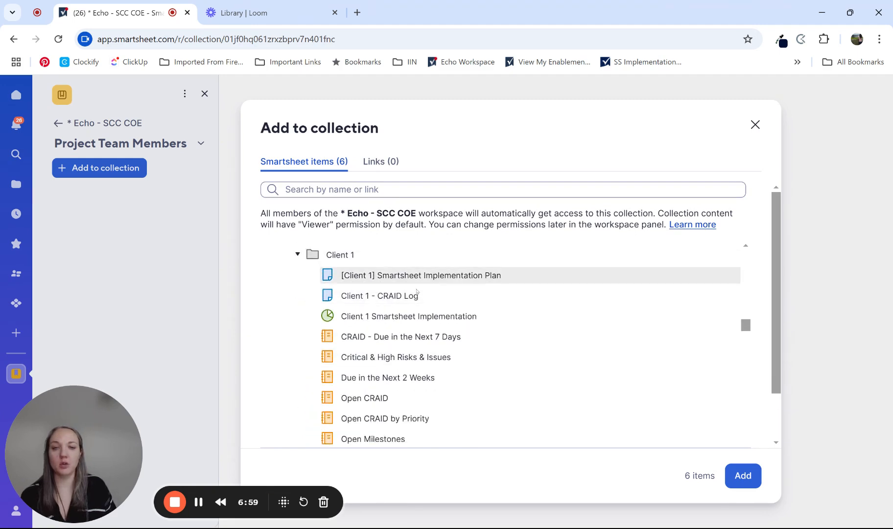
pyautogui.click(315, 275)
pyautogui.click(315, 295)
# Step: Select the [Client 2] Smartsheet Implementation Plan and Client 2 - CRAID Log sheets and add all selected items to the collection
pyautogui.scroll(-5, 323, 330)
pyautogui.scroll(-3, 323, 331)
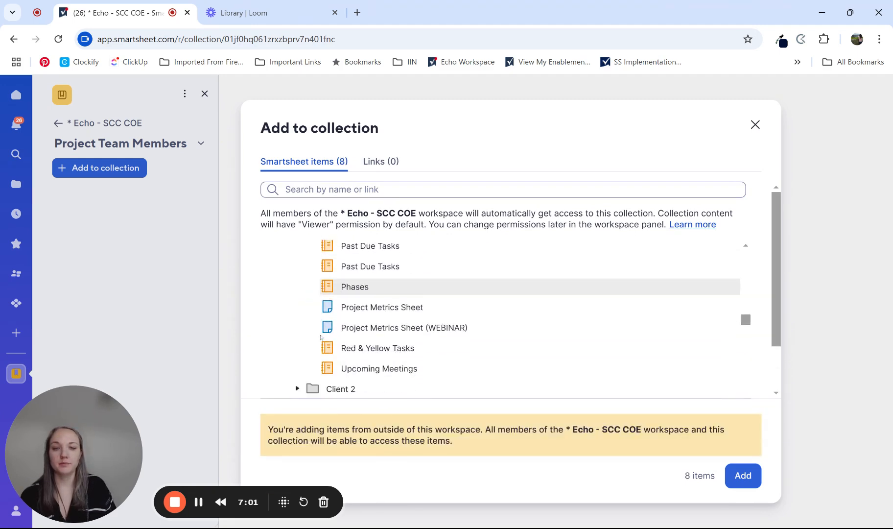
pyautogui.click(310, 318)
pyautogui.scroll(-1, 309, 321)
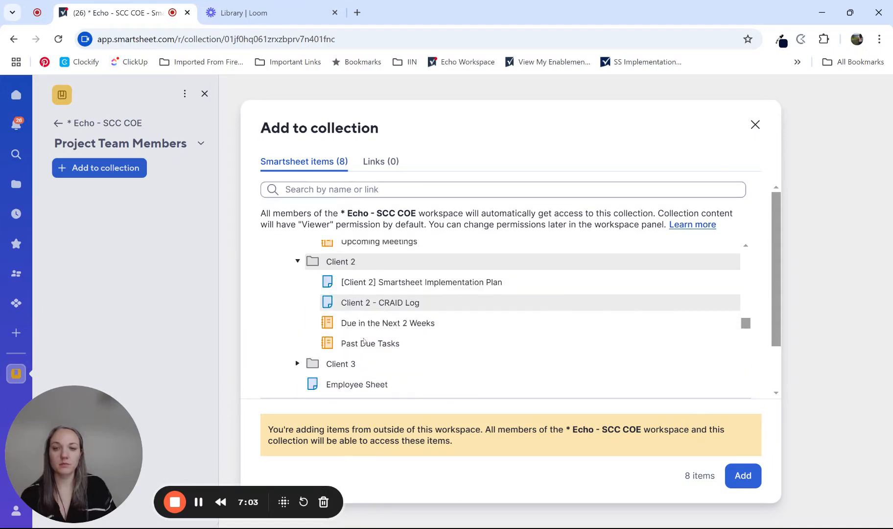
pyautogui.click(313, 270)
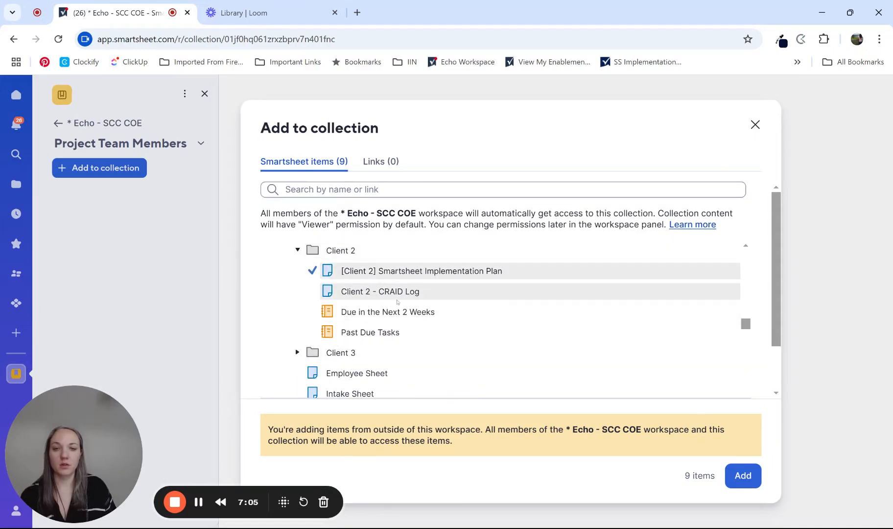
pyautogui.click(392, 292)
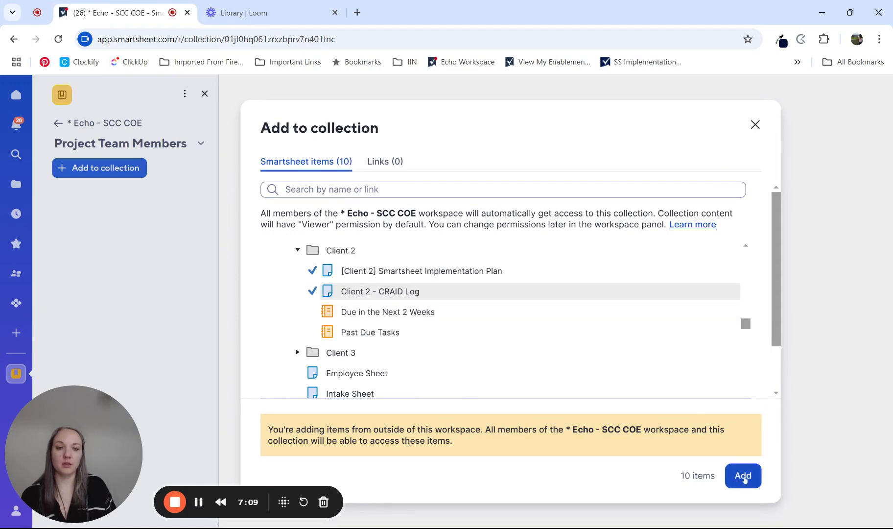
pyautogui.click(747, 479)
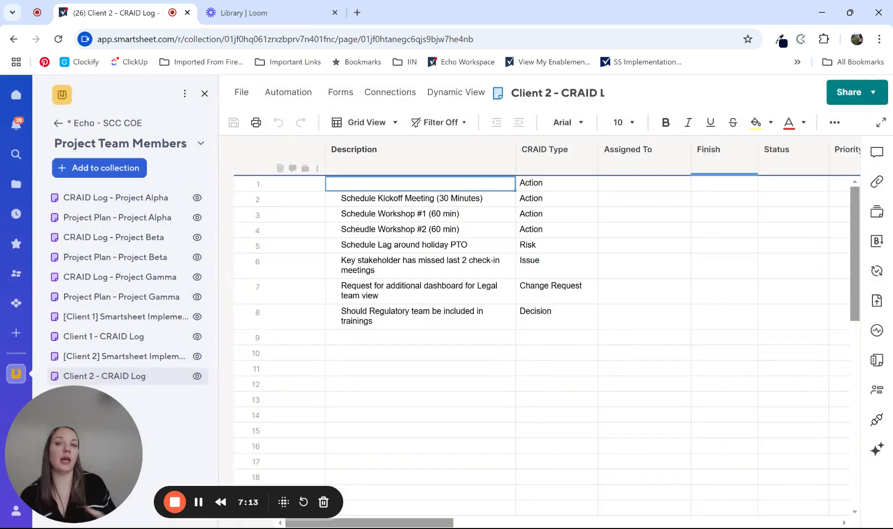
# Step: Set the collection permissions of Project Alpha's CRAID Log and Project Plan to Editor
pyautogui.click(197, 197)
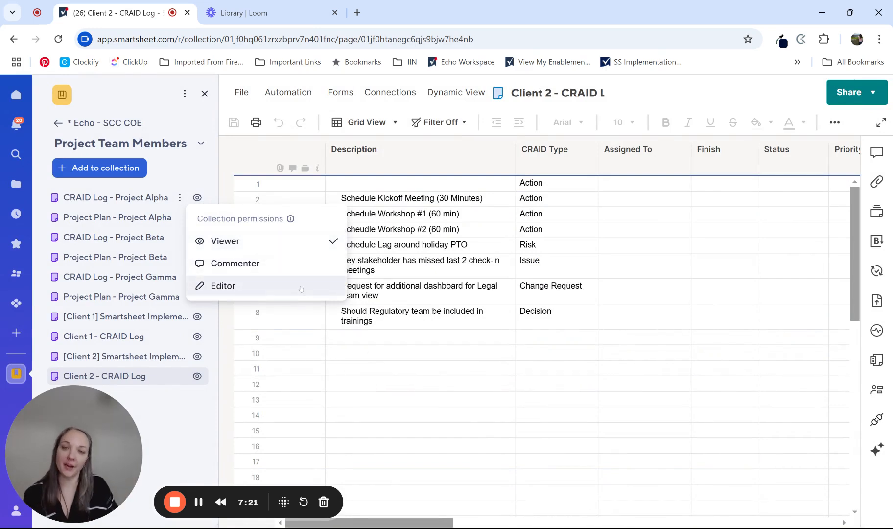
pyautogui.click(250, 287)
pyautogui.click(197, 218)
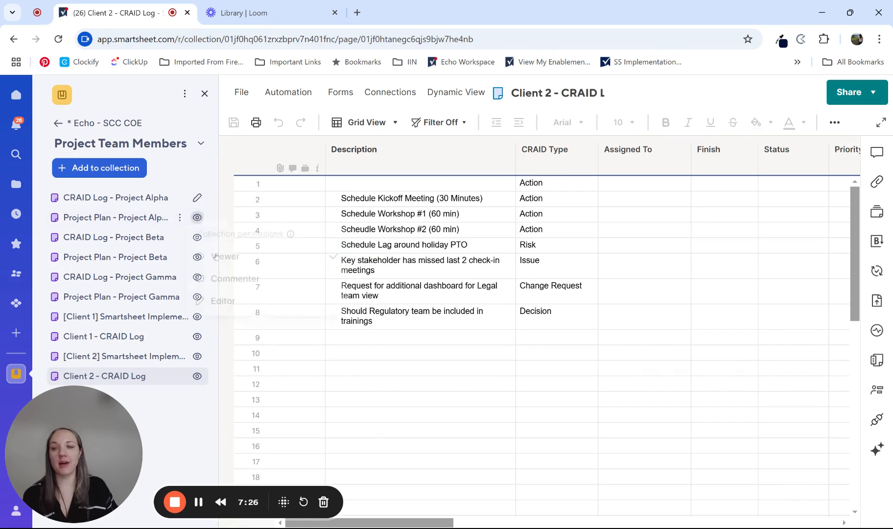
pyautogui.click(235, 303)
# Step: Change the collection permissions of Project Beta's CRAID Log and Project Plan to Editor
pyautogui.click(197, 238)
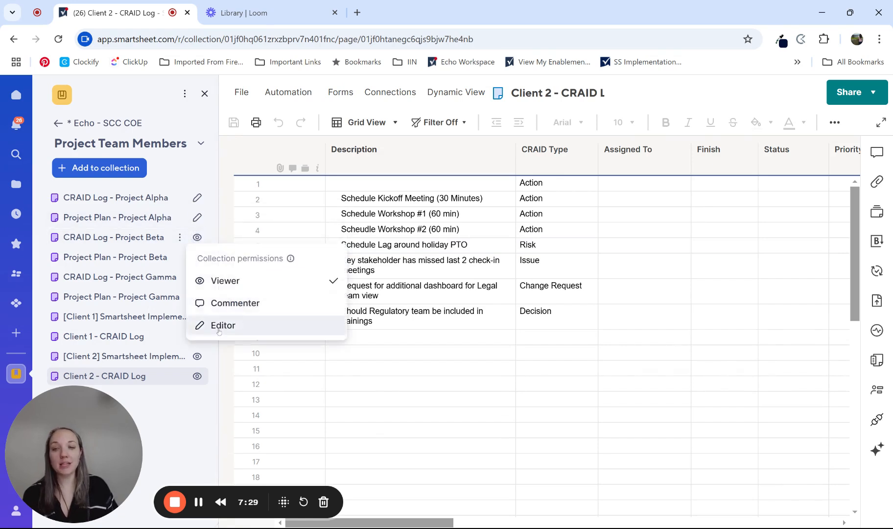
pyautogui.click(223, 325)
pyautogui.click(197, 257)
pyautogui.click(223, 345)
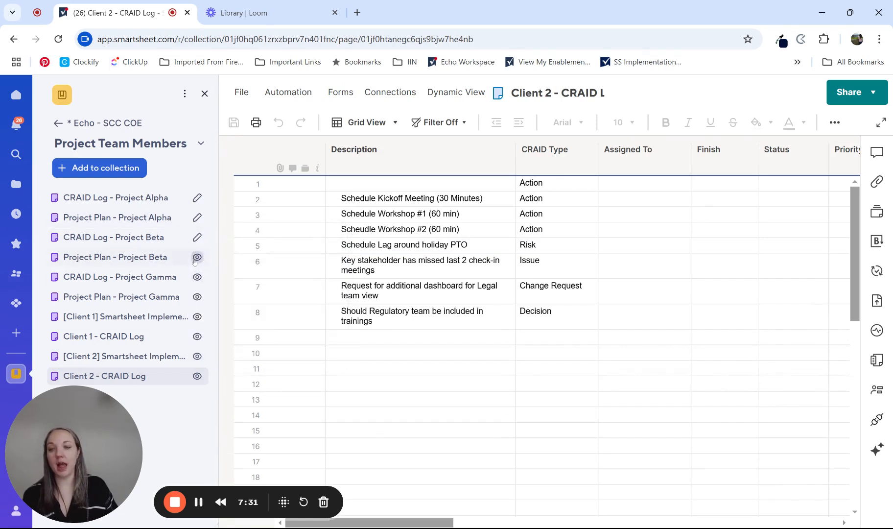
pyautogui.click(197, 257)
pyautogui.click(223, 345)
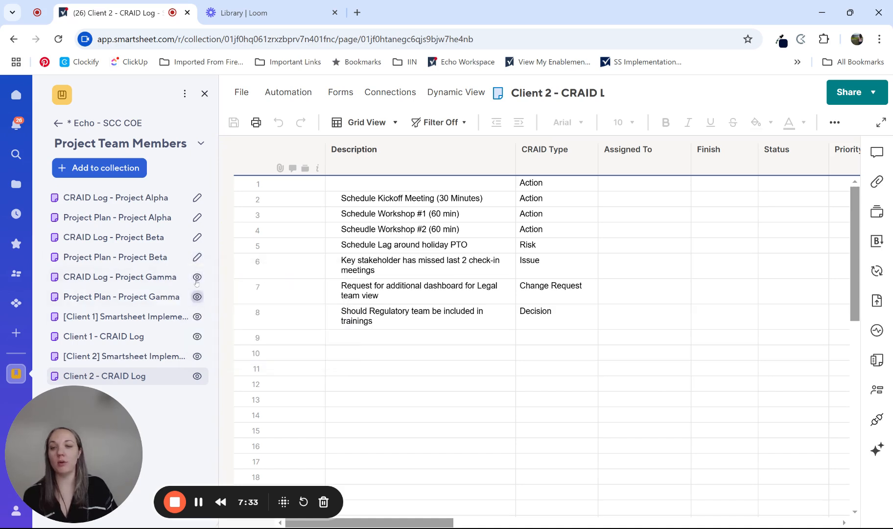
# Step: Give Project Gamma's CRAID Log and Project Plan the Editor collection permission
pyautogui.click(197, 277)
pyautogui.click(215, 364)
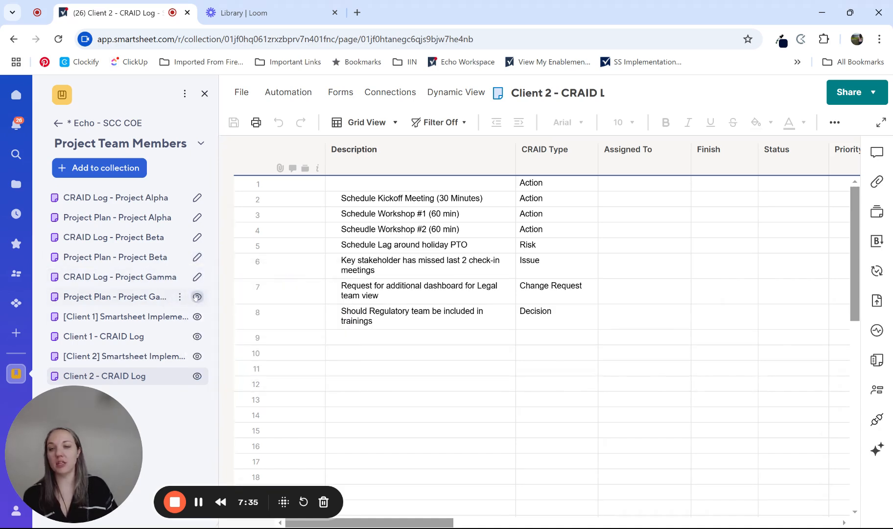
pyautogui.click(198, 296)
pyautogui.click(223, 385)
# Step: Set the Client 1 Smartsheet Implementation Plan and Client 1 - CRAID Log to Editor permission in the collection
pyautogui.click(197, 316)
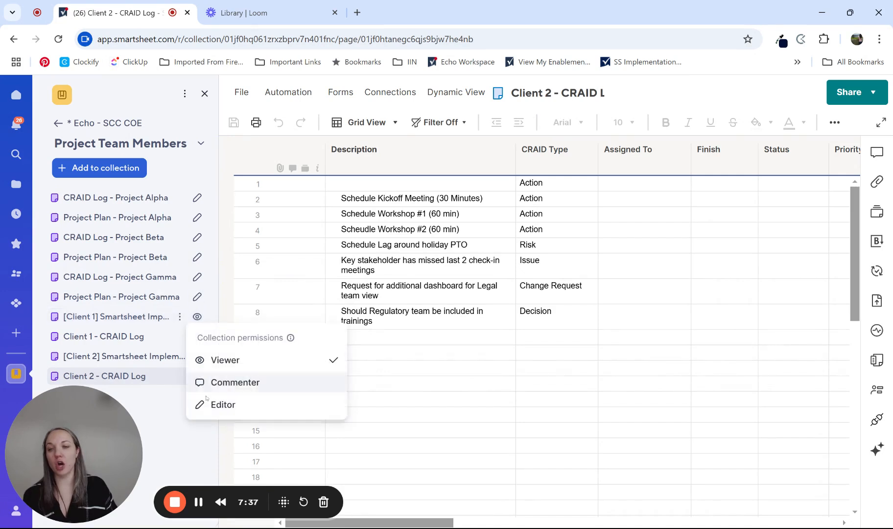
pyautogui.click(216, 405)
pyautogui.click(197, 316)
pyautogui.click(206, 406)
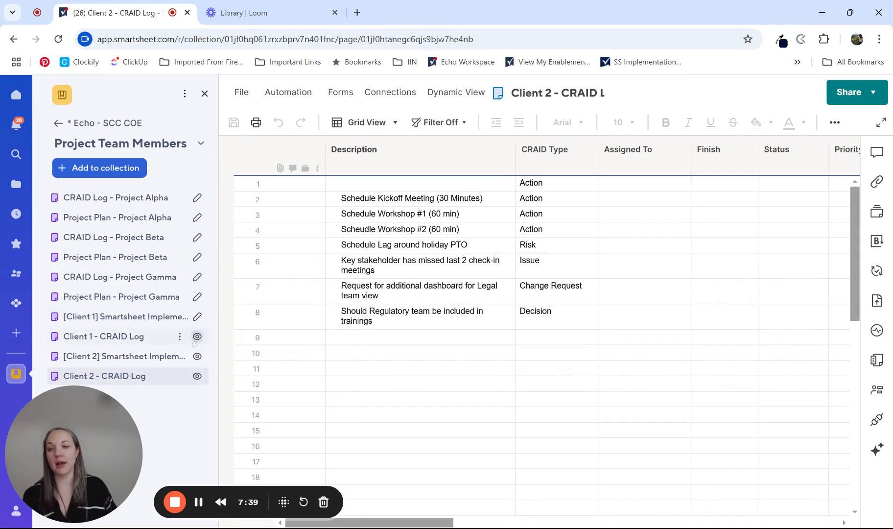
pyautogui.click(197, 336)
pyautogui.click(208, 424)
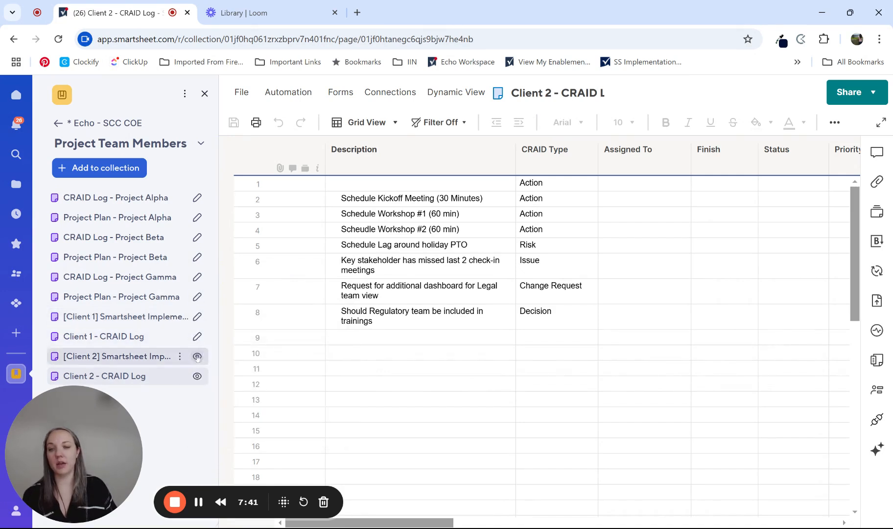
# Step: Set the Client 2 Smartsheet Implementation Plan and Client 2 - CRAID Log to Editor permission in the collection
pyautogui.click(197, 356)
pyautogui.click(217, 442)
pyautogui.click(197, 376)
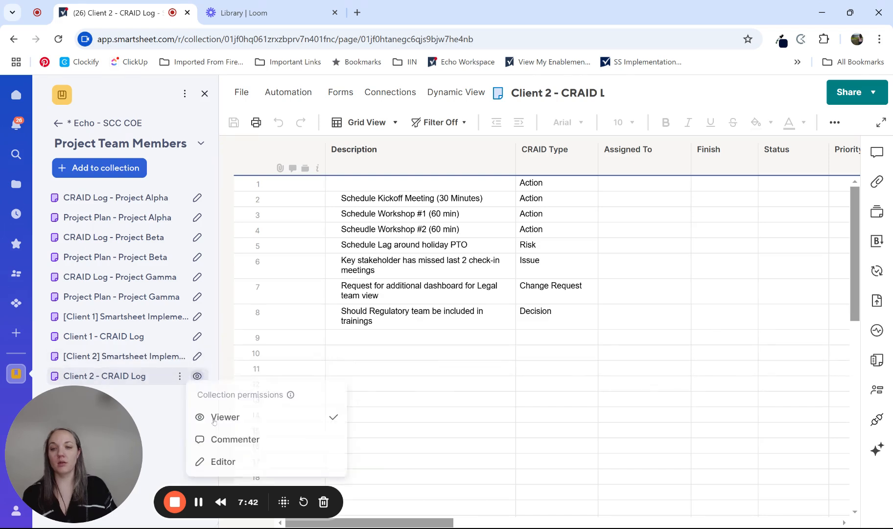
pyautogui.click(218, 462)
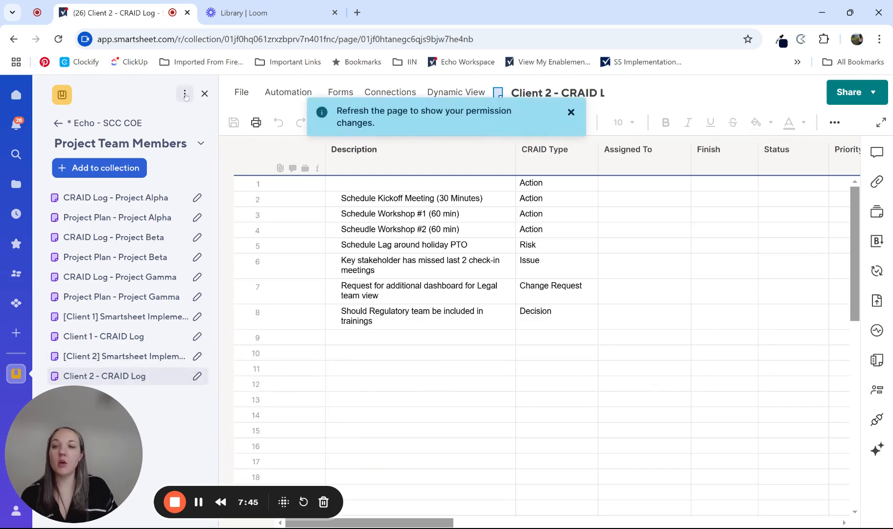
# Step: View the sharing settings of the Project Team Members collection and close them without inviting anyone
pyautogui.click(185, 94)
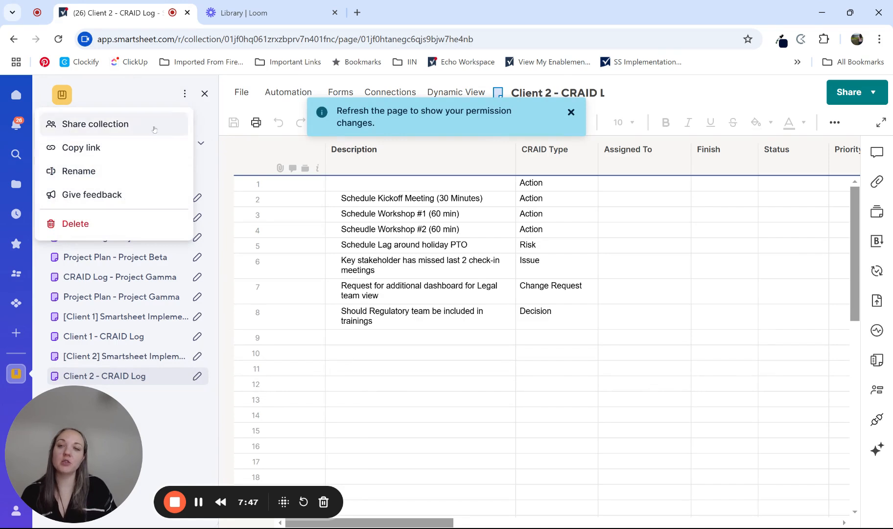
pyautogui.click(113, 125)
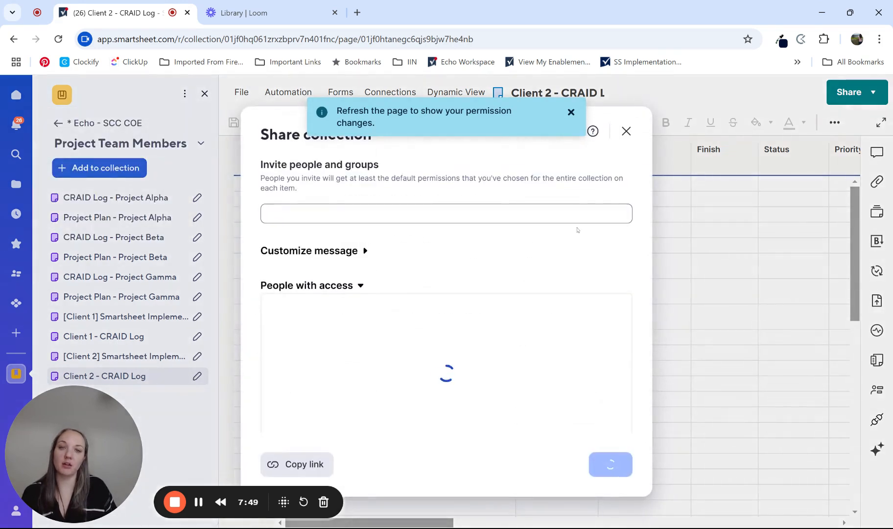
pyautogui.click(368, 213)
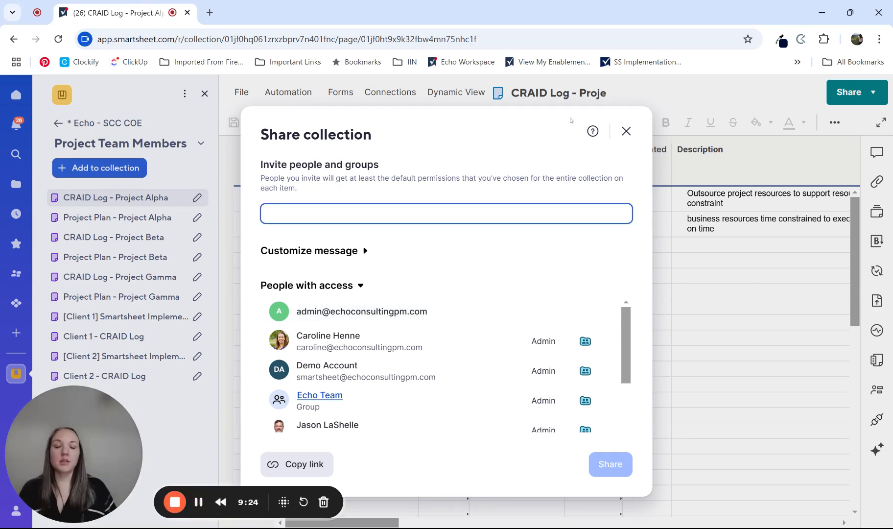
pyautogui.click(629, 135)
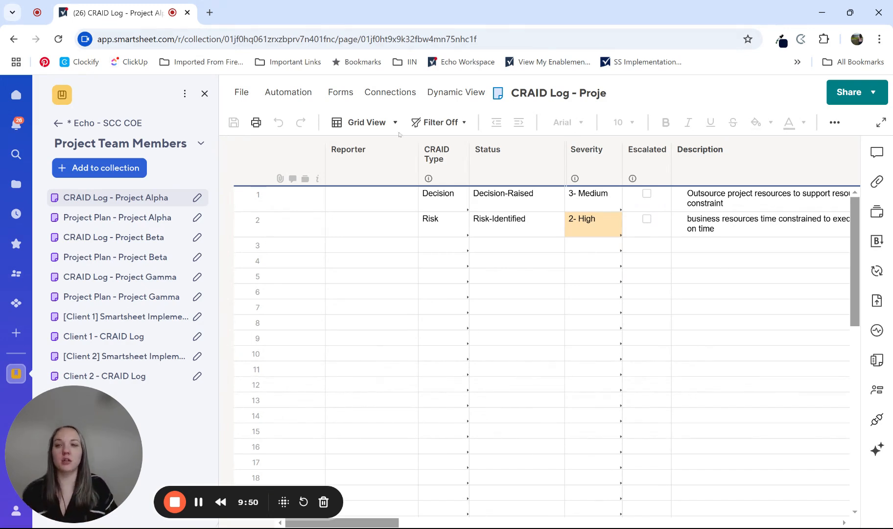
# Step: Return to the * Echo - SCC COE workspace, show it in Browse and open the Echo SCC COE CRAID Log sheet
pyautogui.click(58, 123)
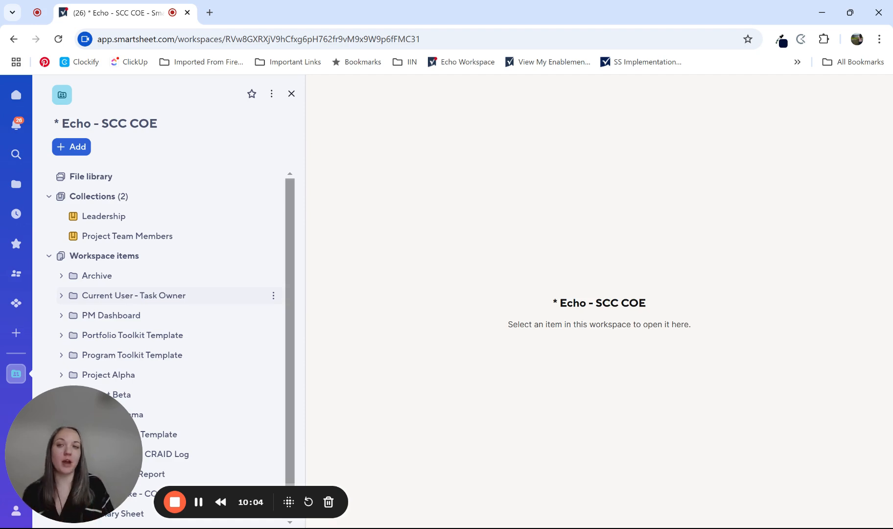
pyautogui.click(271, 94)
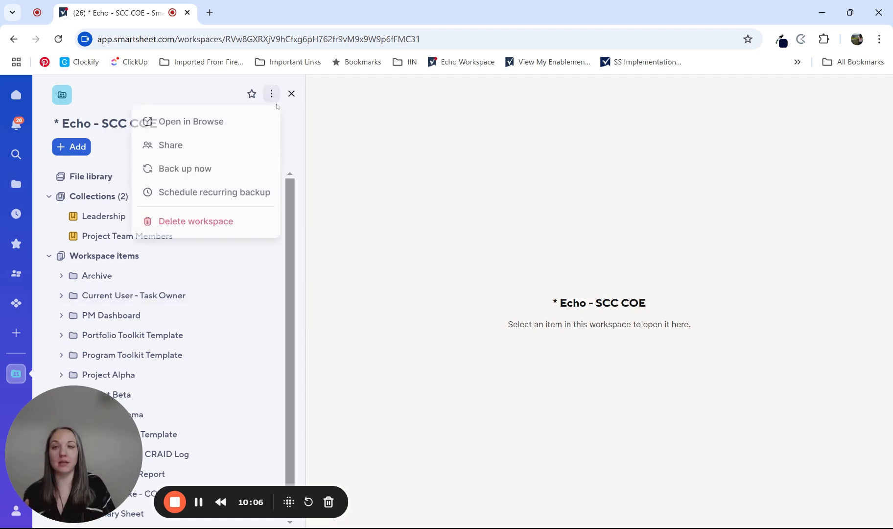
pyautogui.click(244, 128)
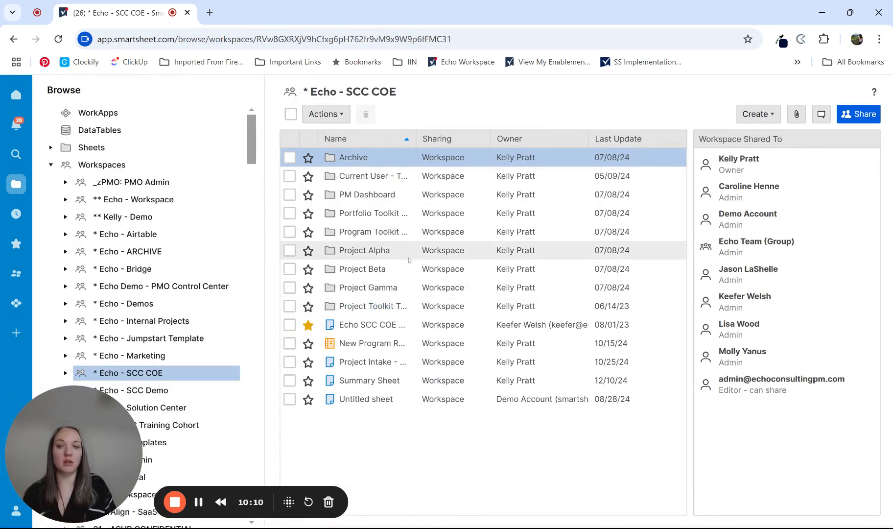
pyautogui.click(391, 343)
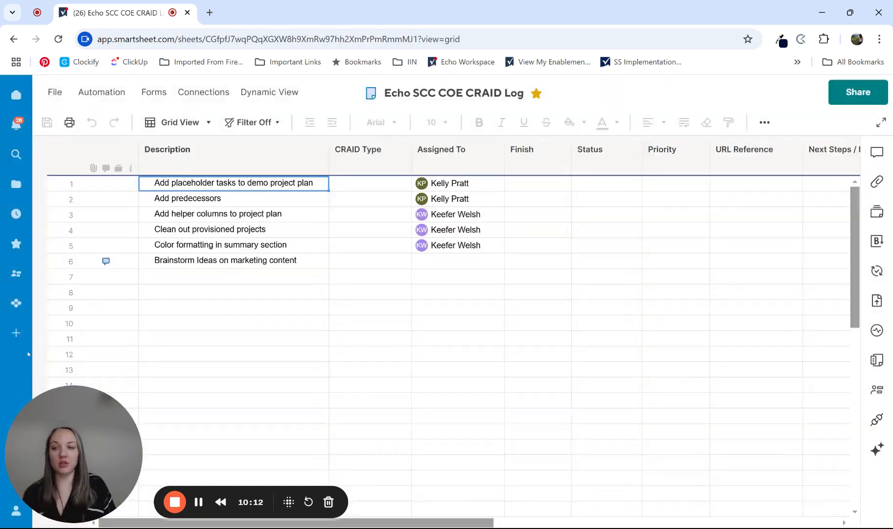